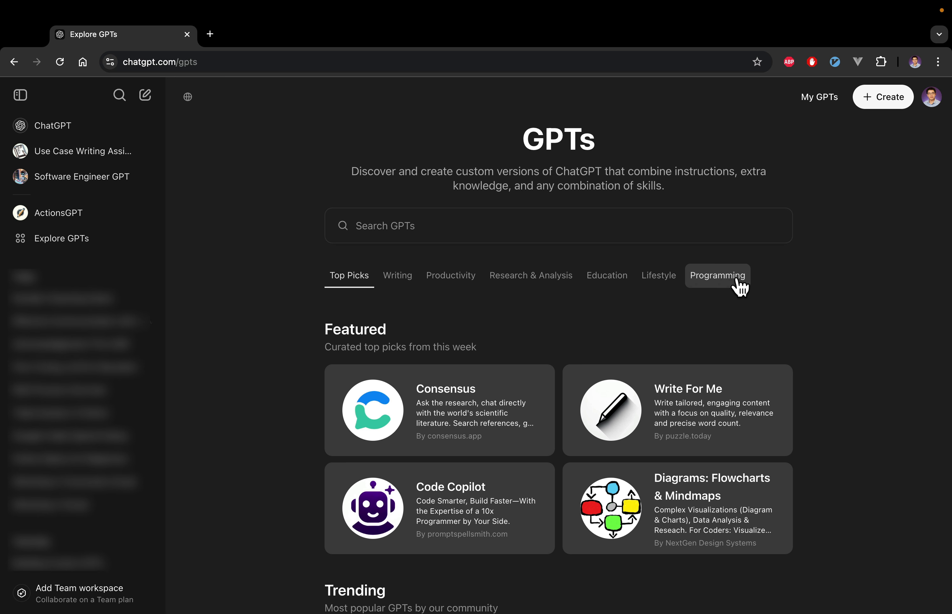
# Start creating a new custom GPT from the GPTs page
pyautogui.scroll(-8, 860, 343)
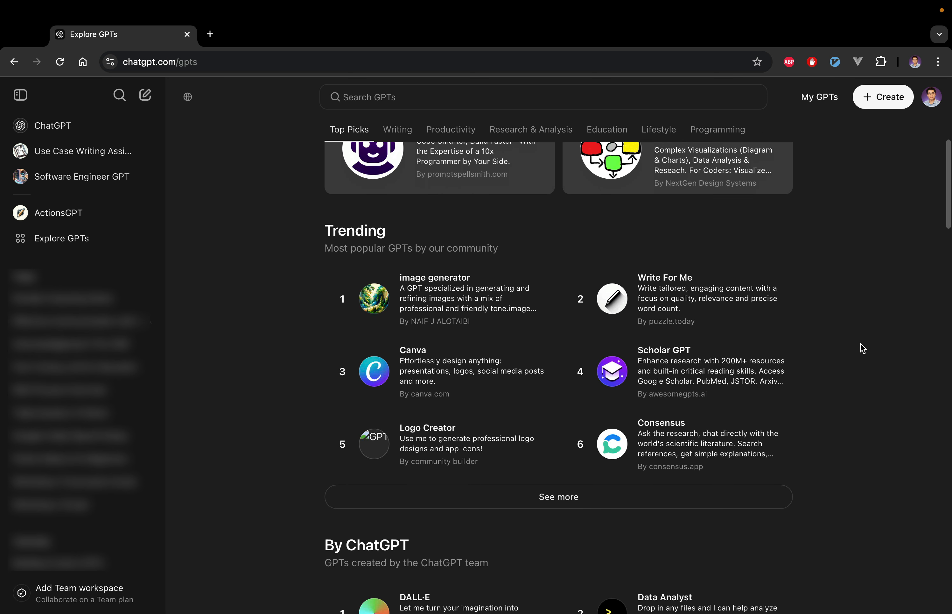
pyautogui.scroll(10, 860, 343)
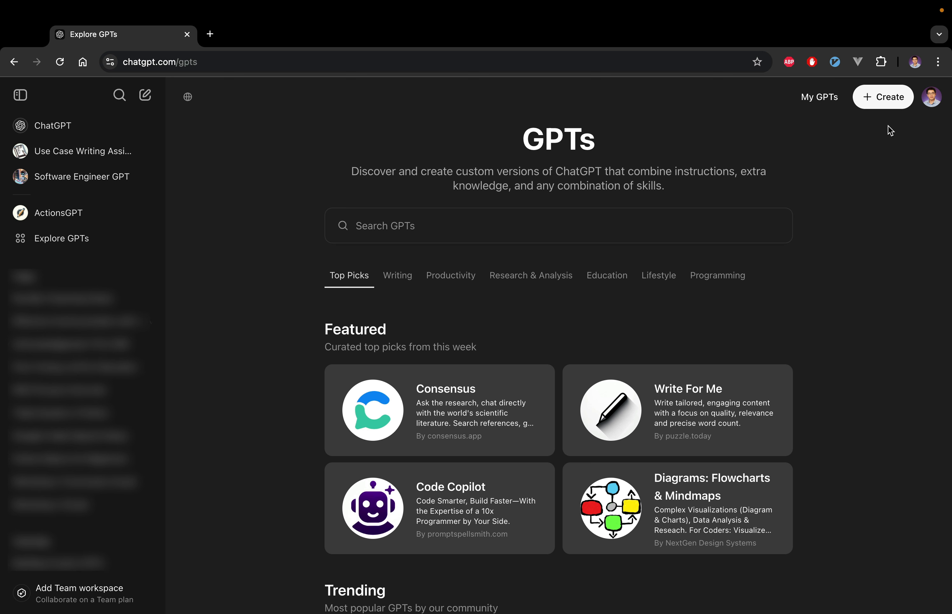
pyautogui.click(888, 103)
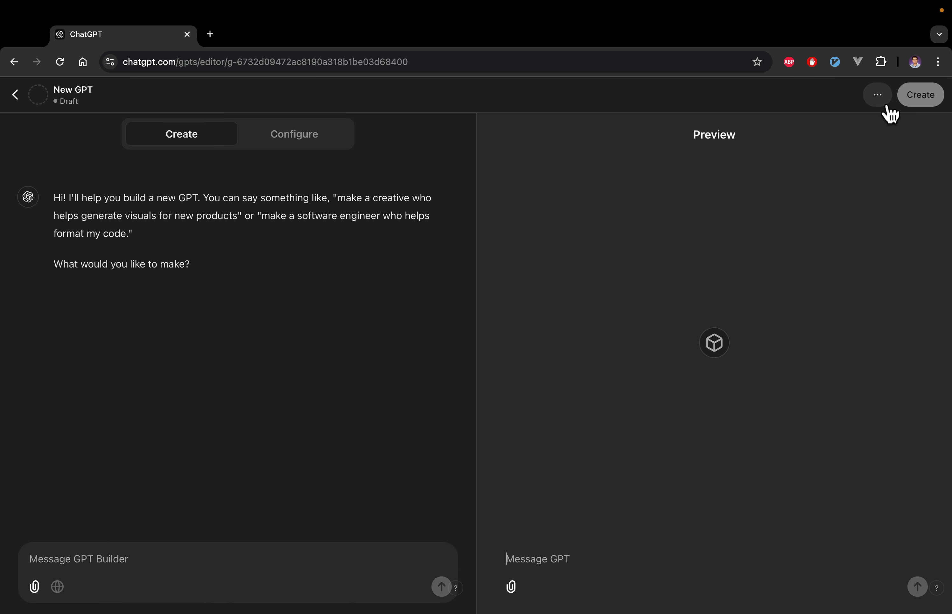
# Tell the builder "make an academic advisor for undergraduate computer science students at TCU who provides support on course selection, degree planning, important program requirements, and so on"
pyautogui.click(219, 552)
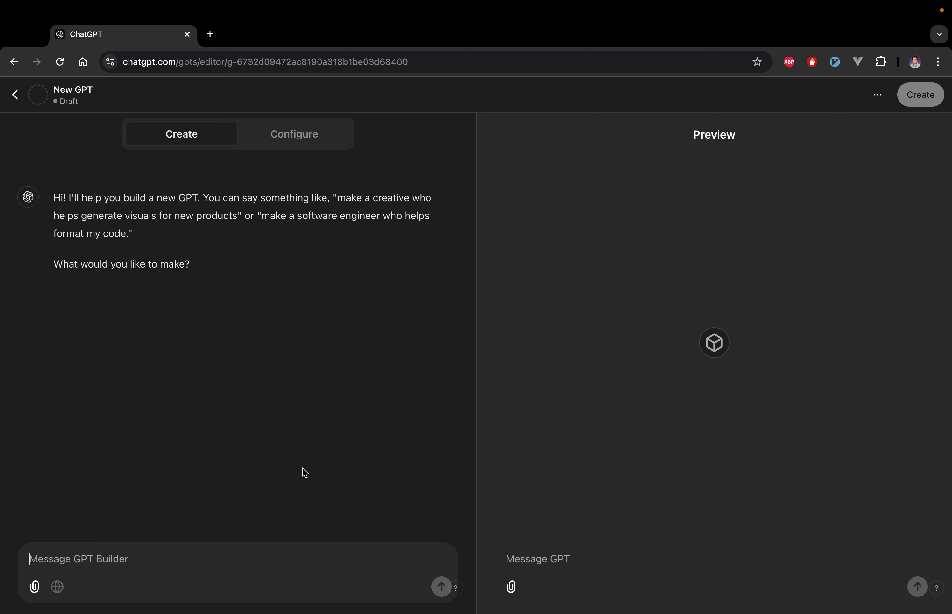
pyautogui.write('ma')
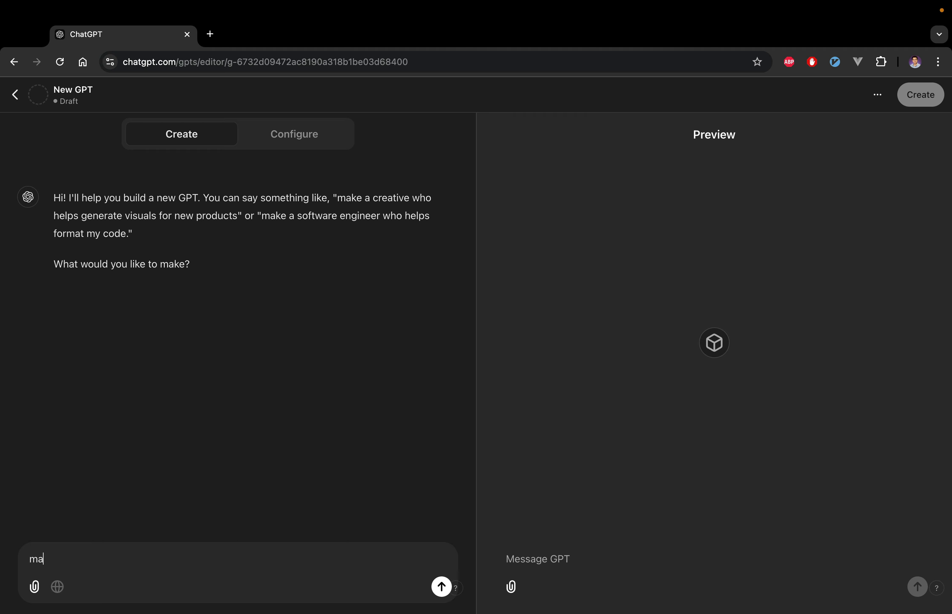
pyautogui.write('ke an academic advisor')
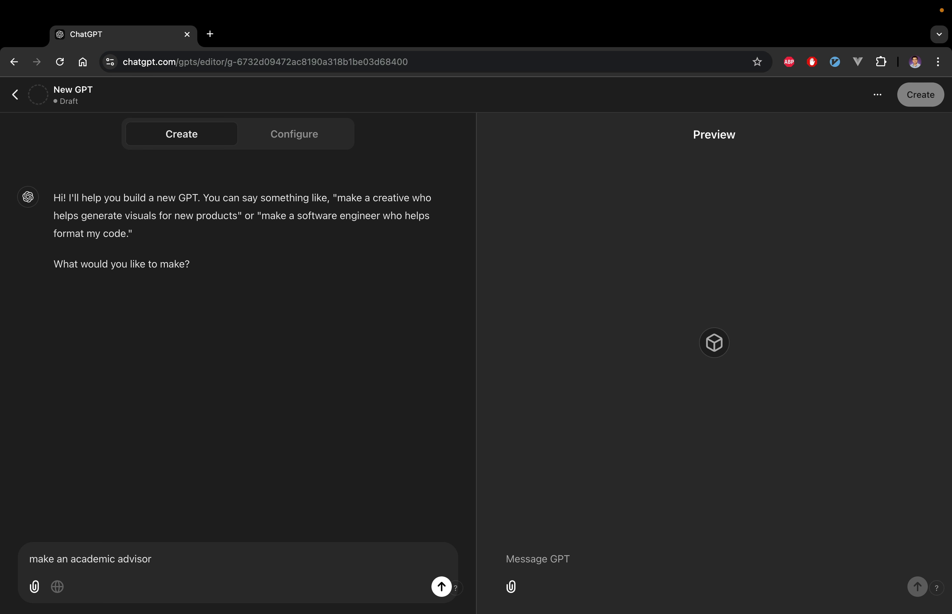
pyautogui.write(' for undergraduate compu')
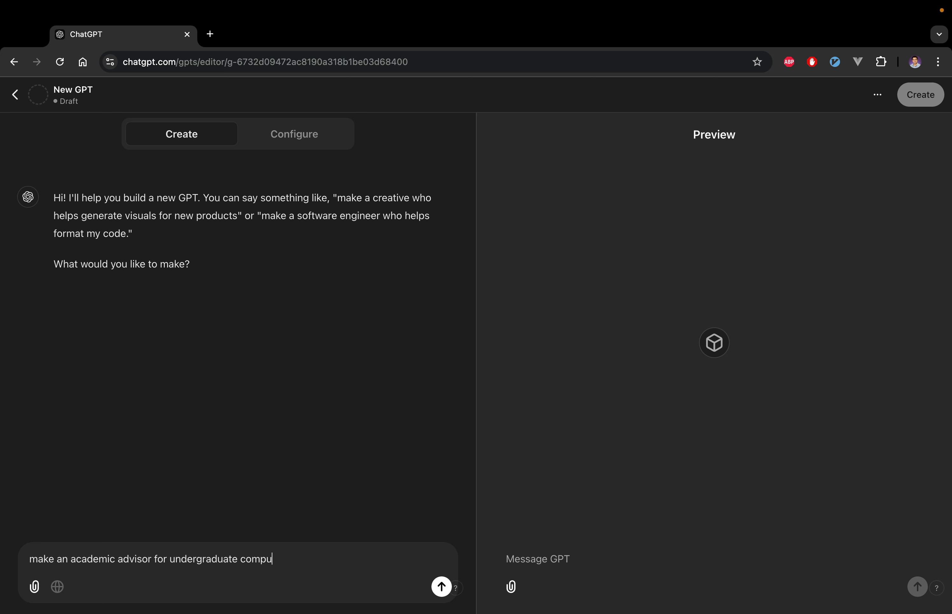
pyautogui.write('ter science students at TCU')
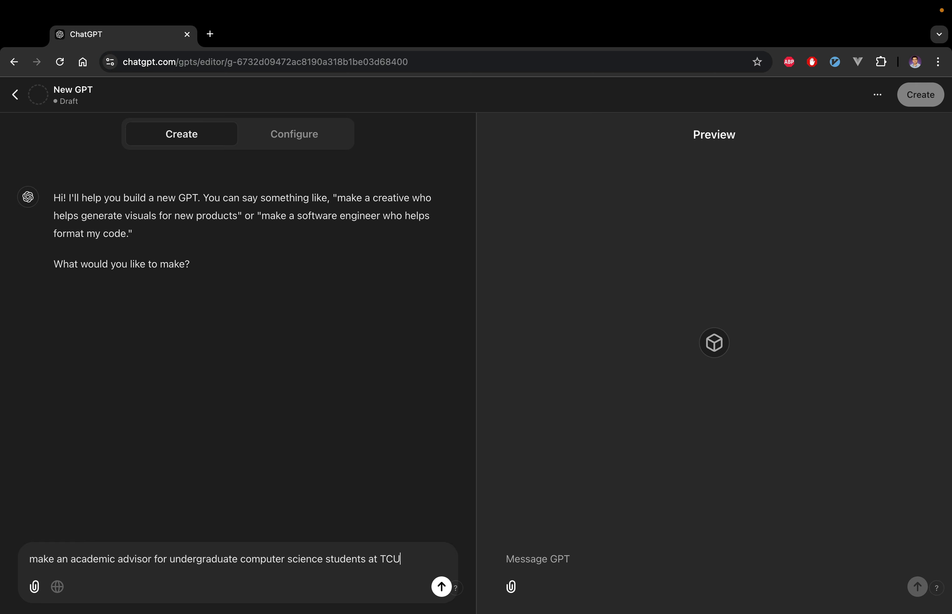
pyautogui.write(' who provides support on')
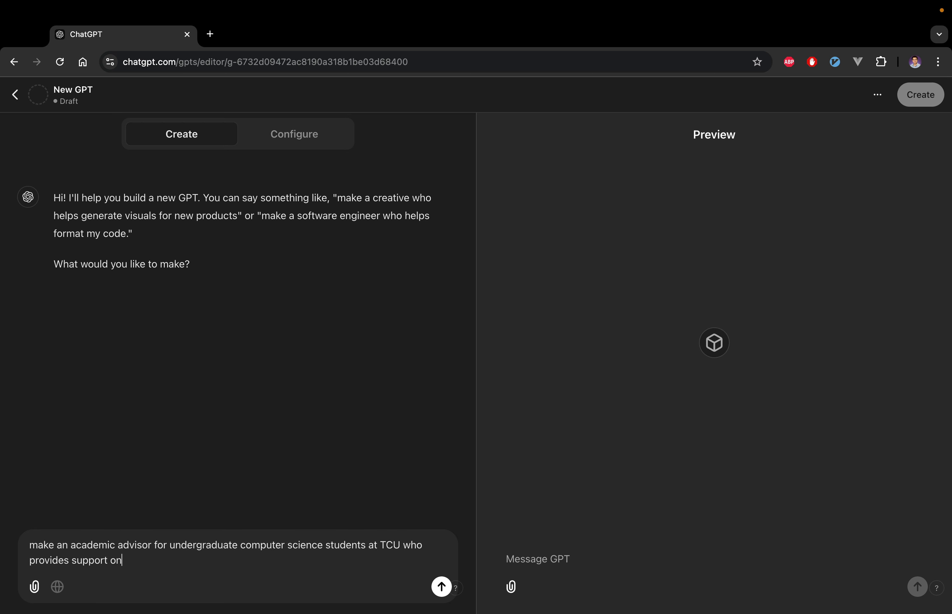
pyautogui.write(' course selection, degree p')
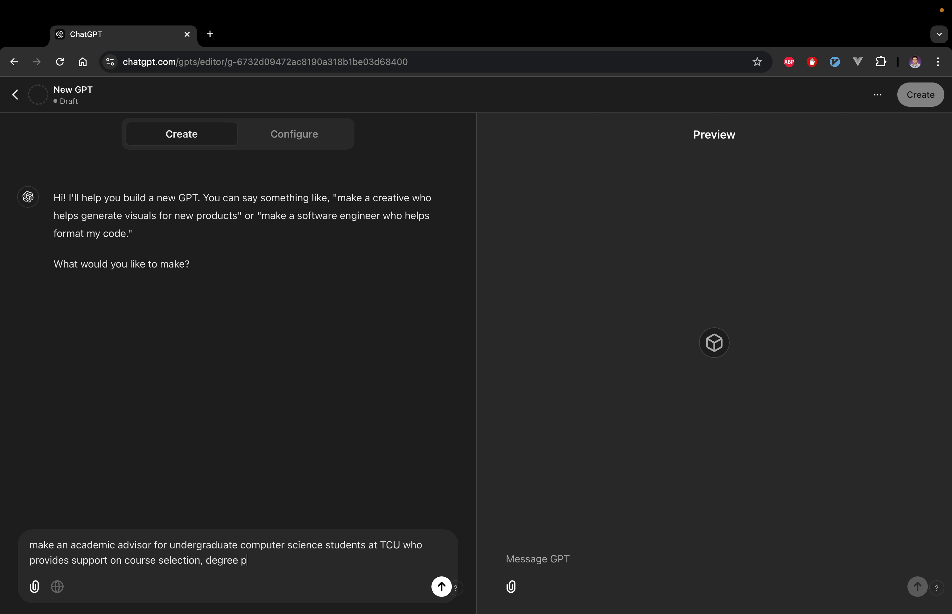
pyautogui.write('lanning, important program re')
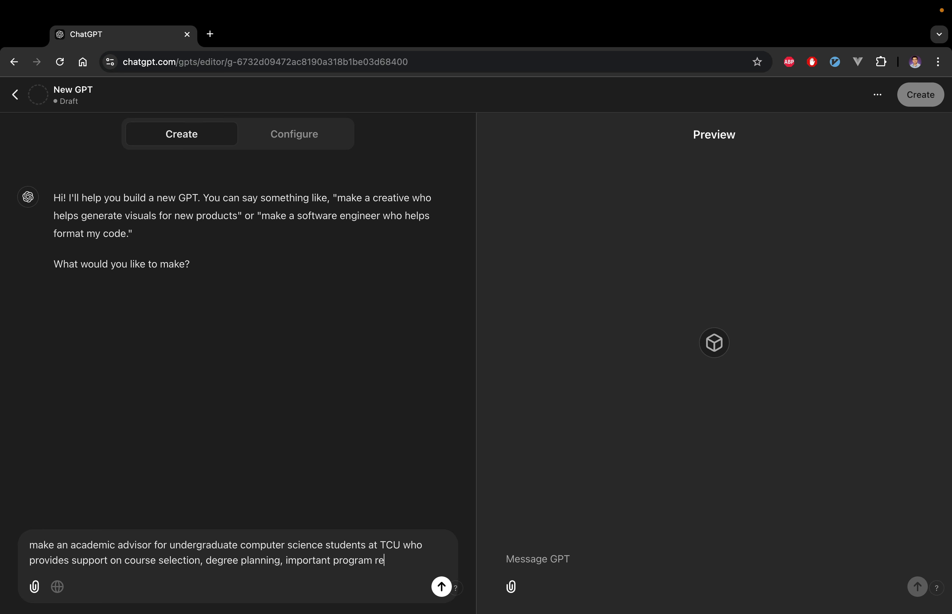
pyautogui.write('quirements, and so on')
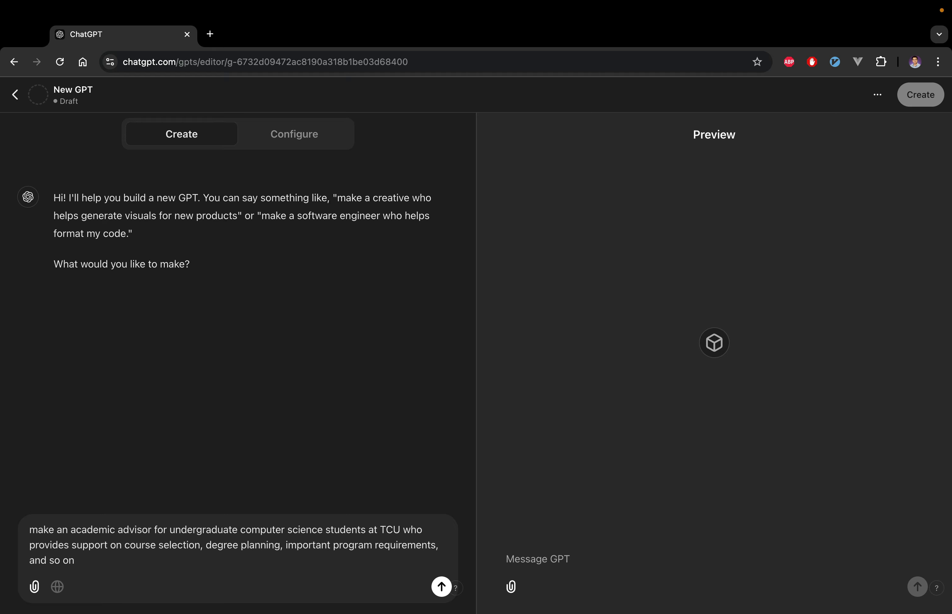
pyautogui.press('Return')
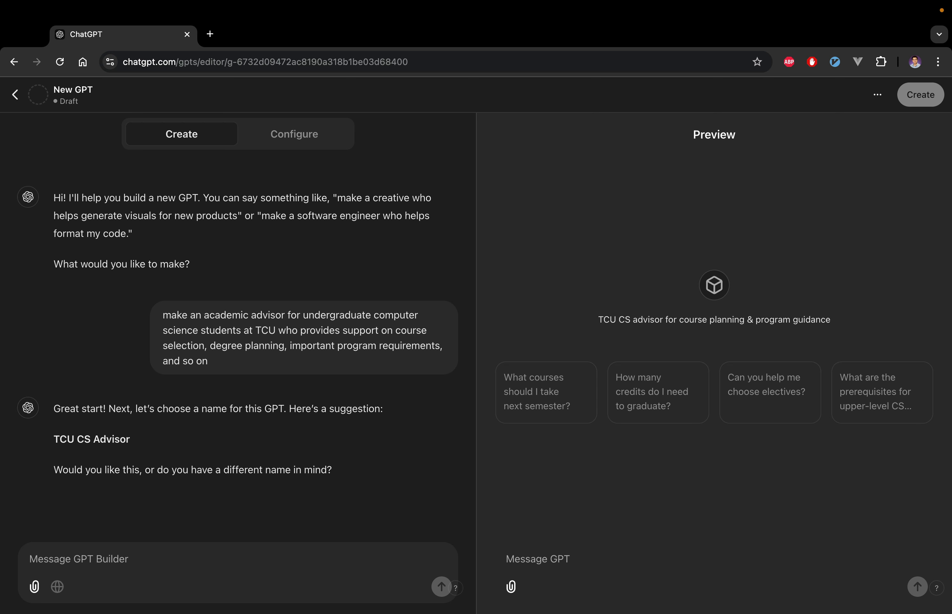
# Reply "Good" to accept the suggested name TCU CS Advisor, and reply "Good" again to accept the generated profile picture
pyautogui.write('Good')
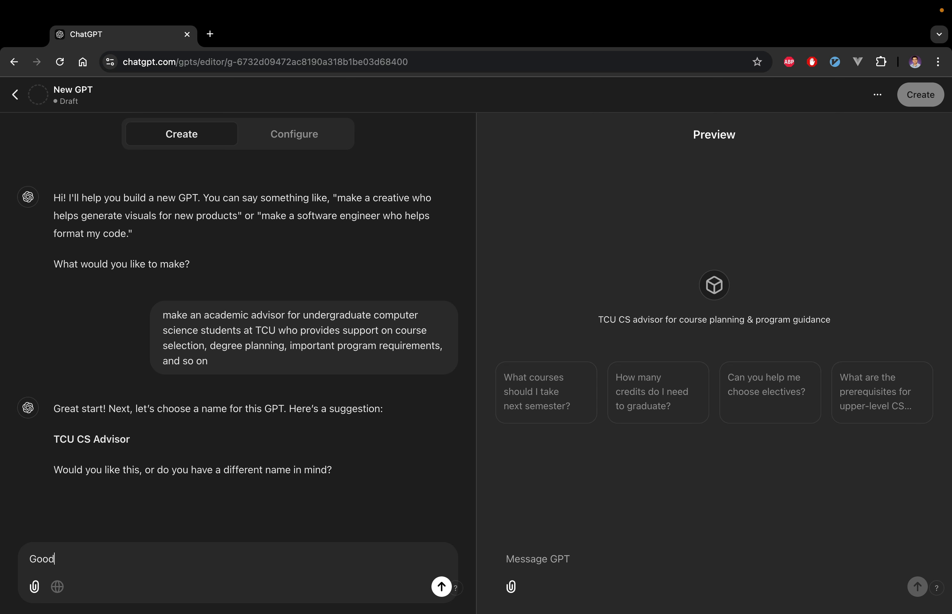
pyautogui.press('Return')
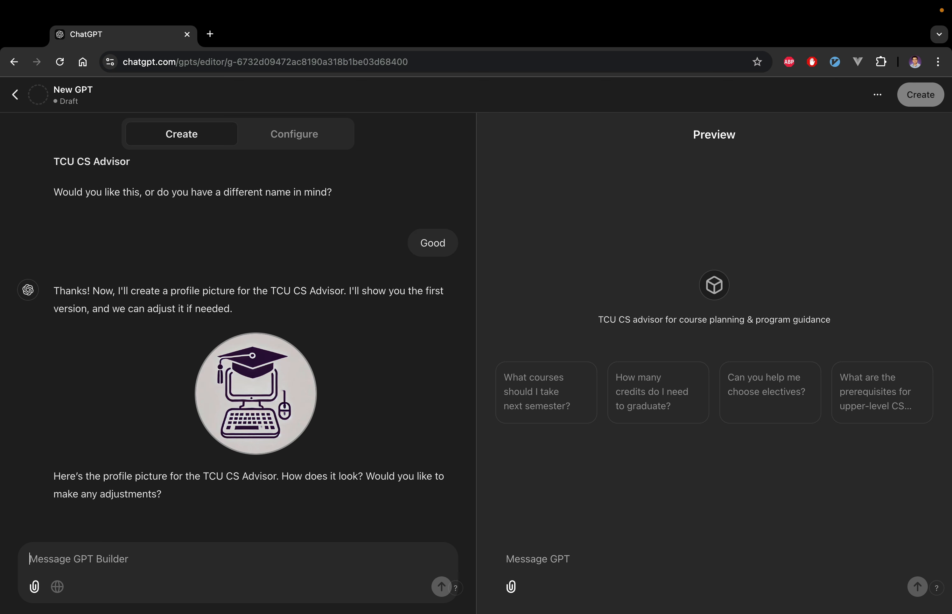
pyautogui.write('Good')
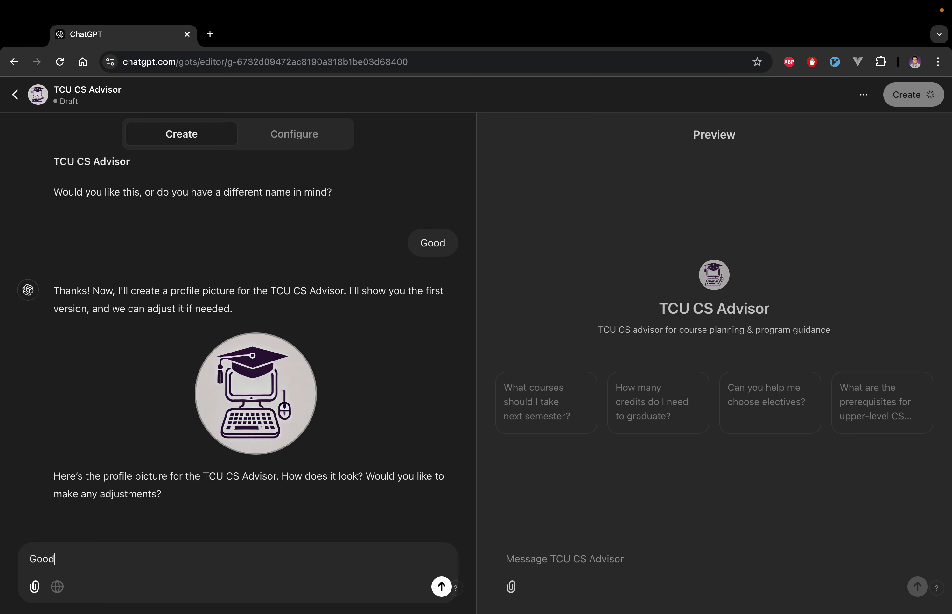
pyautogui.press('Return')
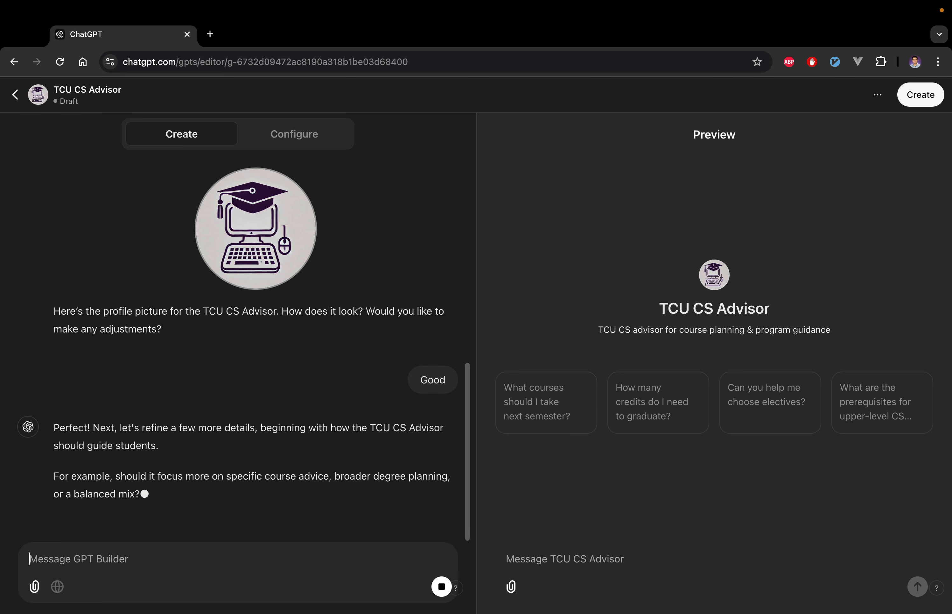
# Draft the builder message "I am providing a document with detailed advising information, which should be referenced in your response."
pyautogui.write('I')
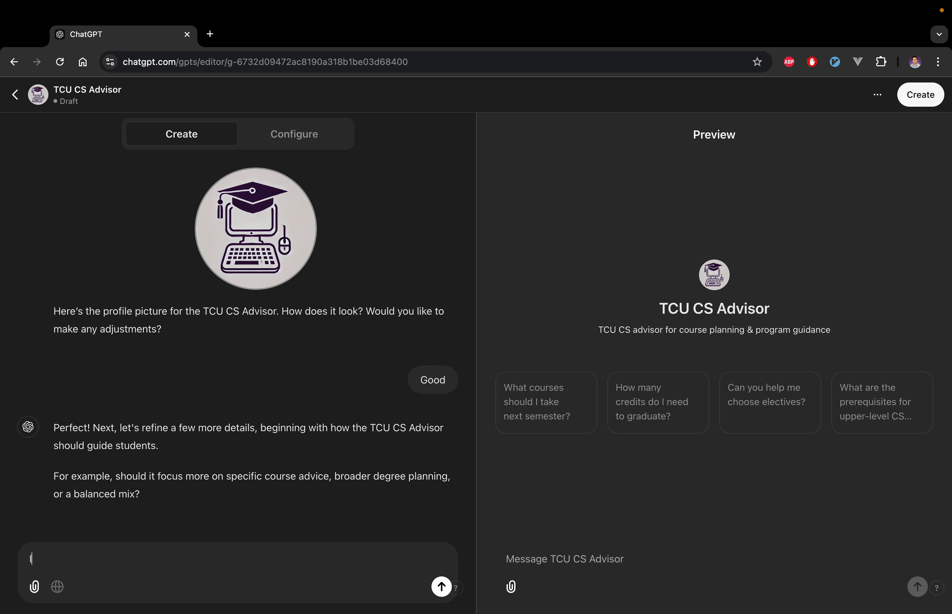
pyautogui.write(' am providing a document with')
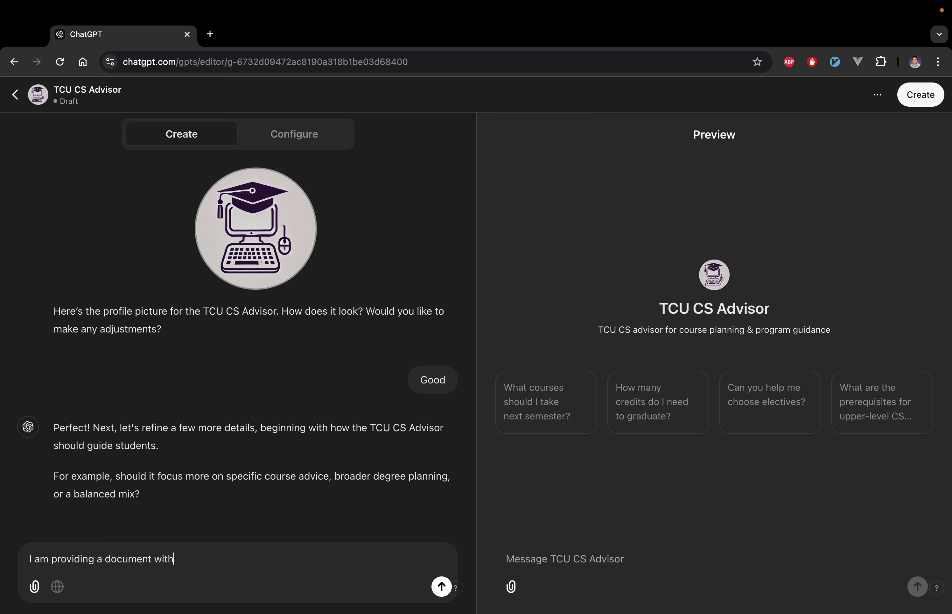
pyautogui.write(' detailed advising information')
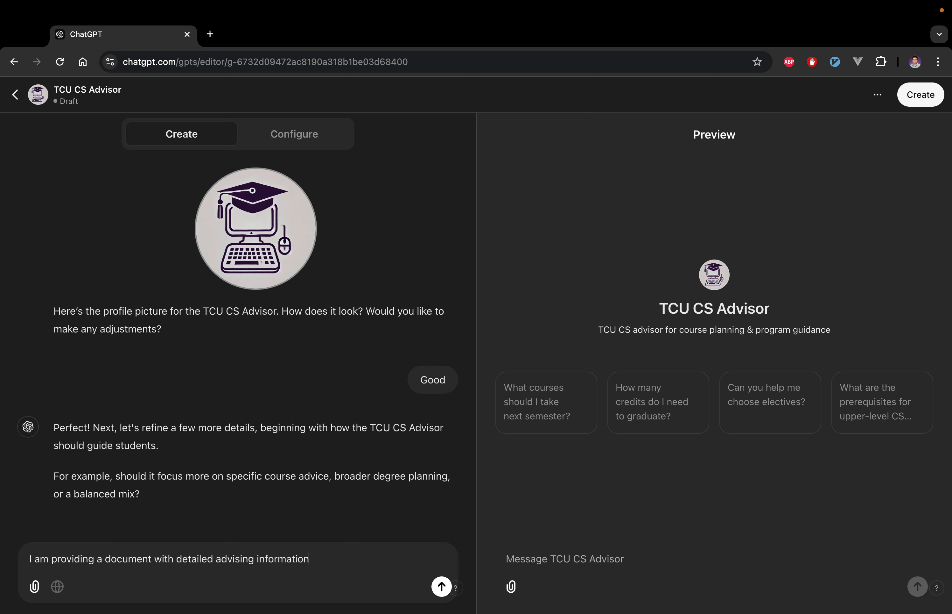
pyautogui.write(', which should be referenced in y')
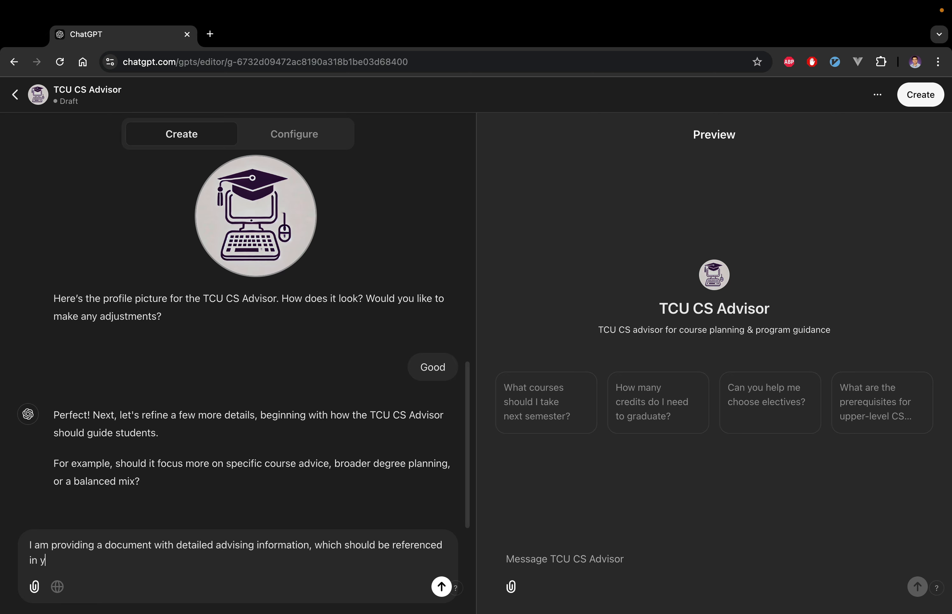
pyautogui.write('our response.')
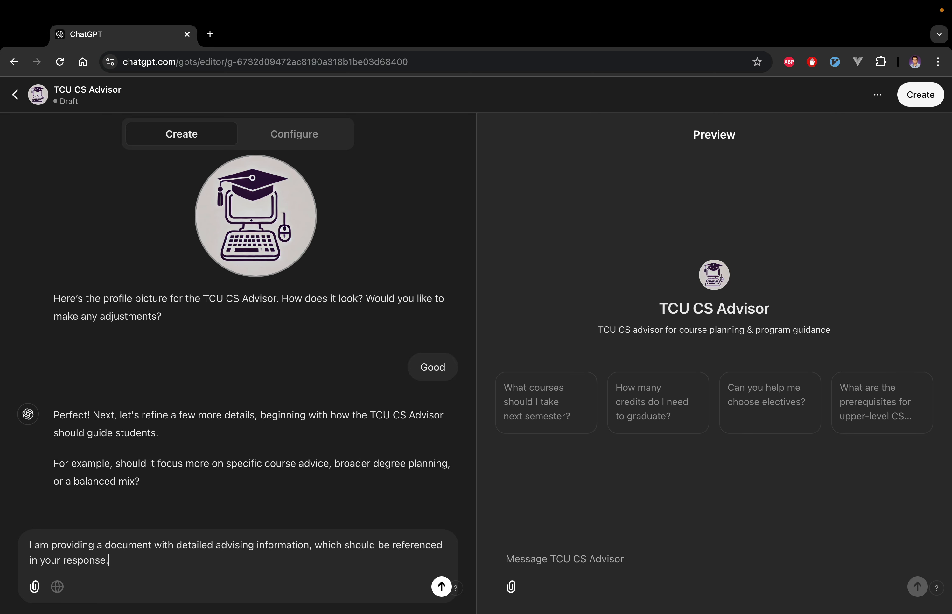
# Attach Academic Advising.docx from the Desktop folder to the drafted message and send it to the GPT builder
pyautogui.click(34, 587)
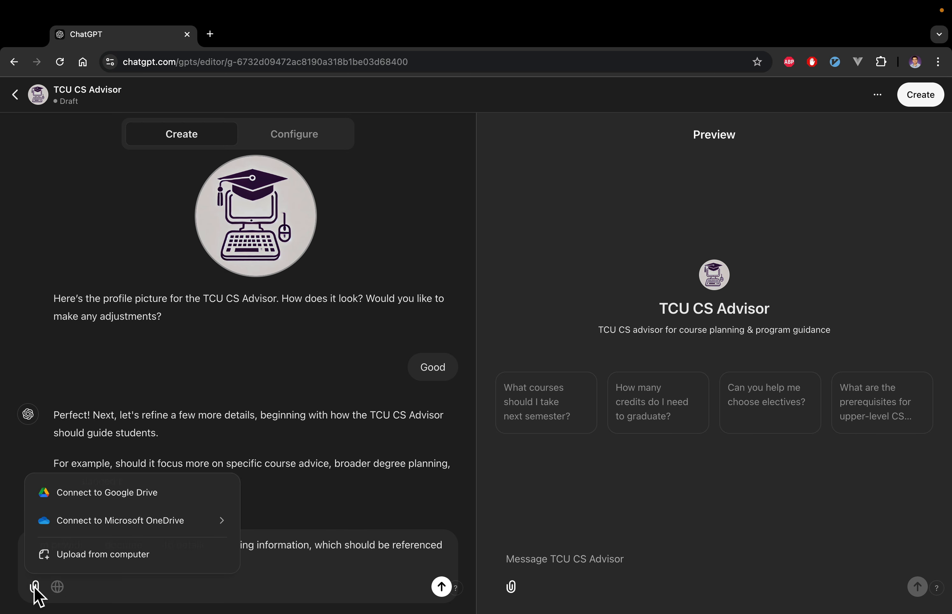
pyautogui.click(72, 556)
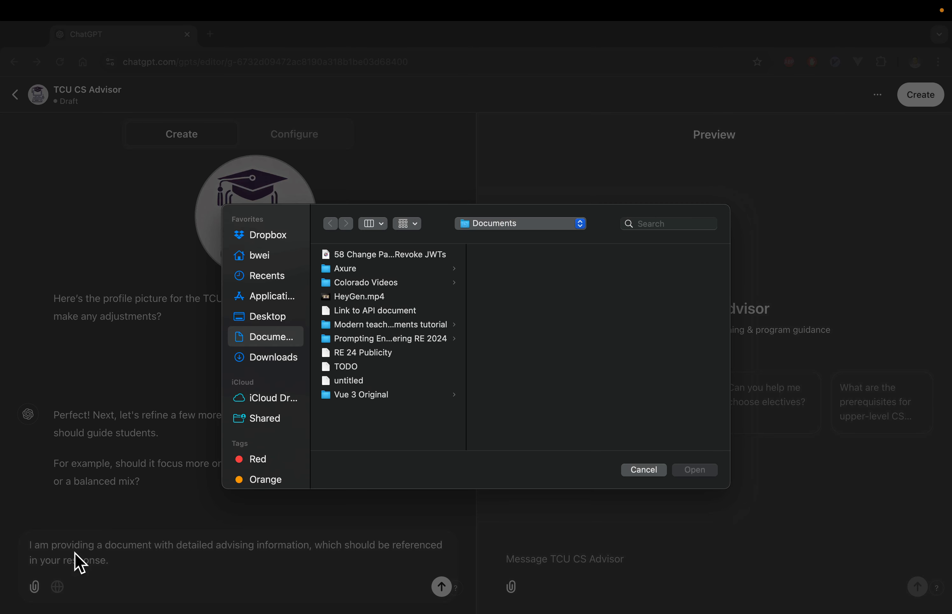
pyautogui.click(266, 322)
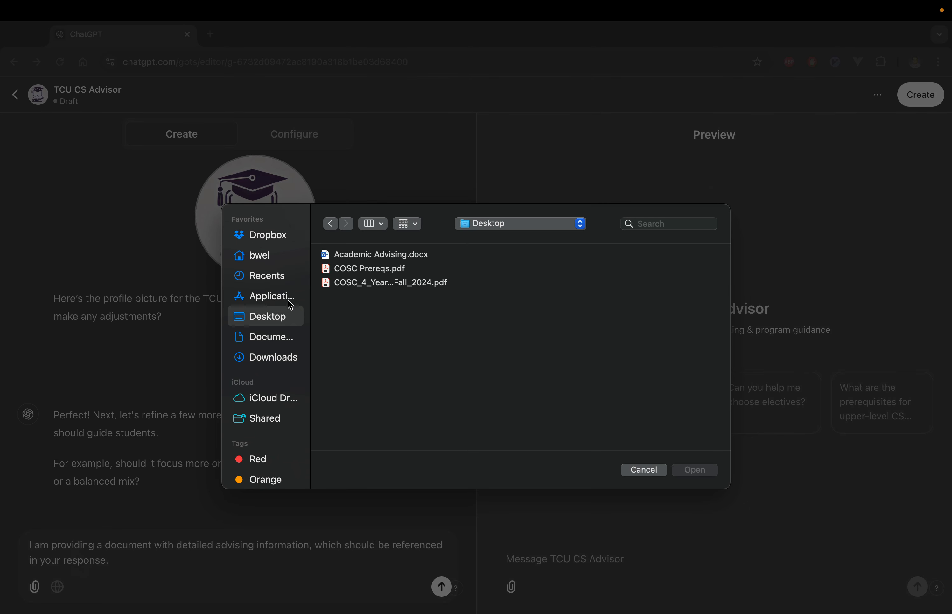
pyautogui.click(374, 256)
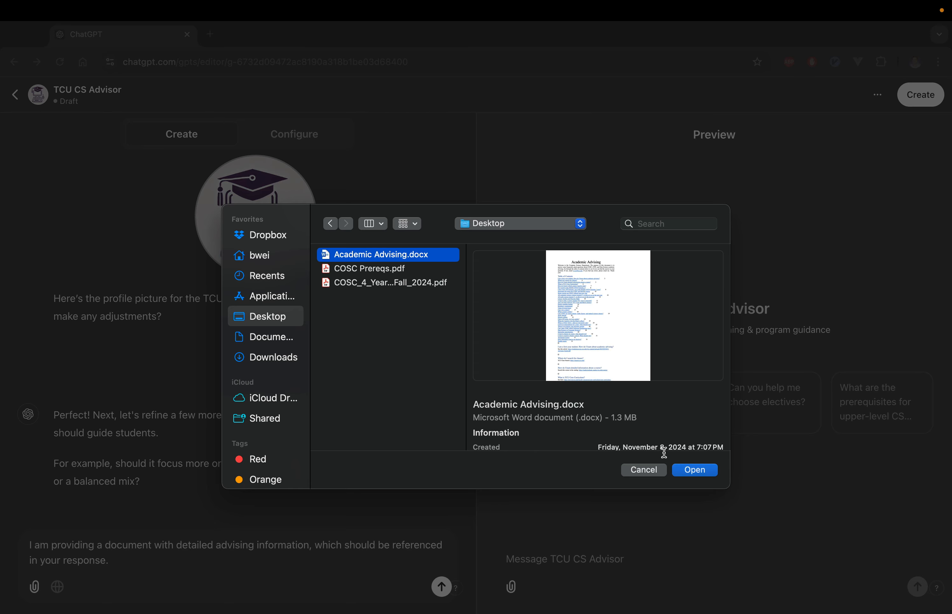
pyautogui.click(685, 470)
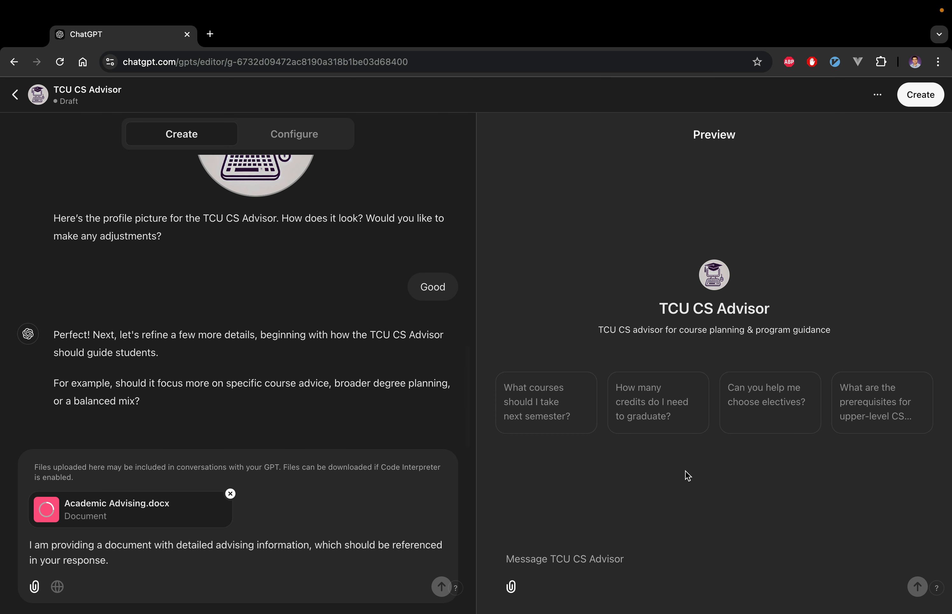
pyautogui.click(193, 558)
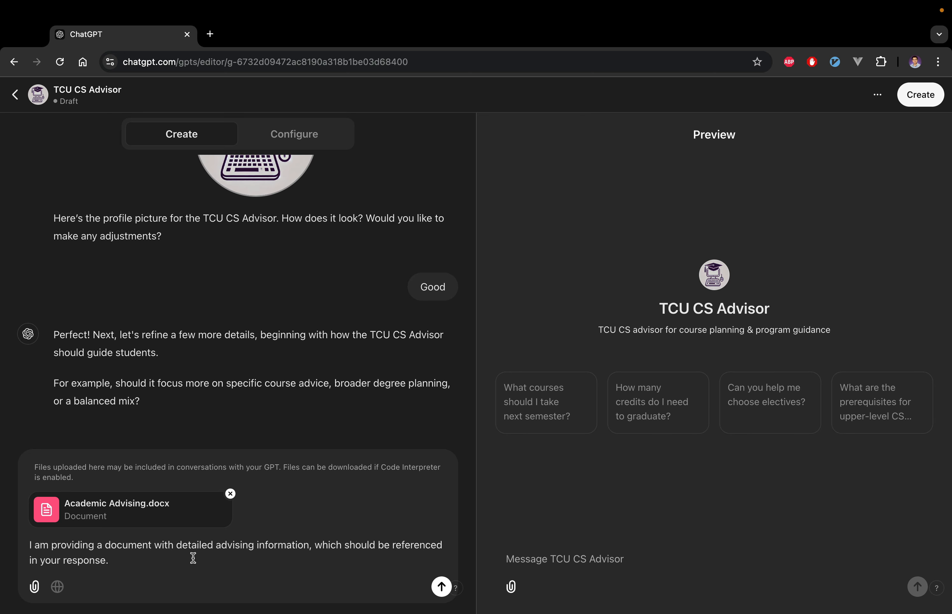
pyautogui.press('Return')
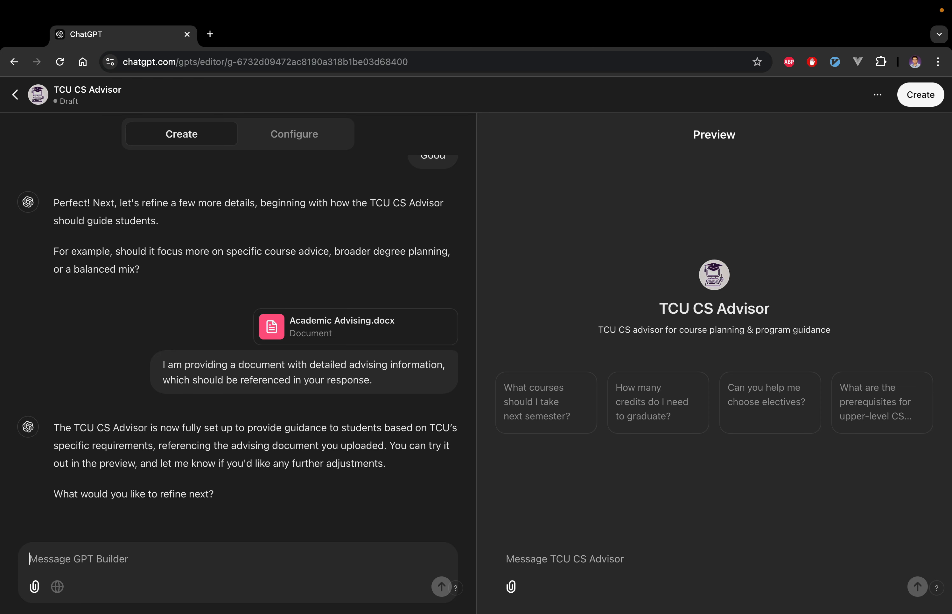
# Draft the builder message "I am providing the computer science program's 4-year plans and course prerequisite information, which should be referenced in your response."
pyautogui.write('I am provid')
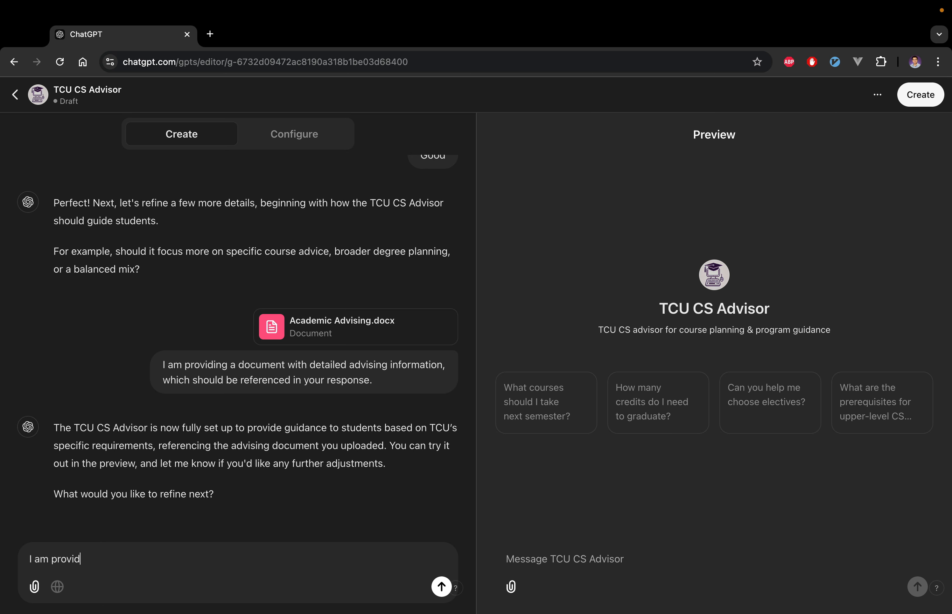
pyautogui.write('ing the computer scienc')
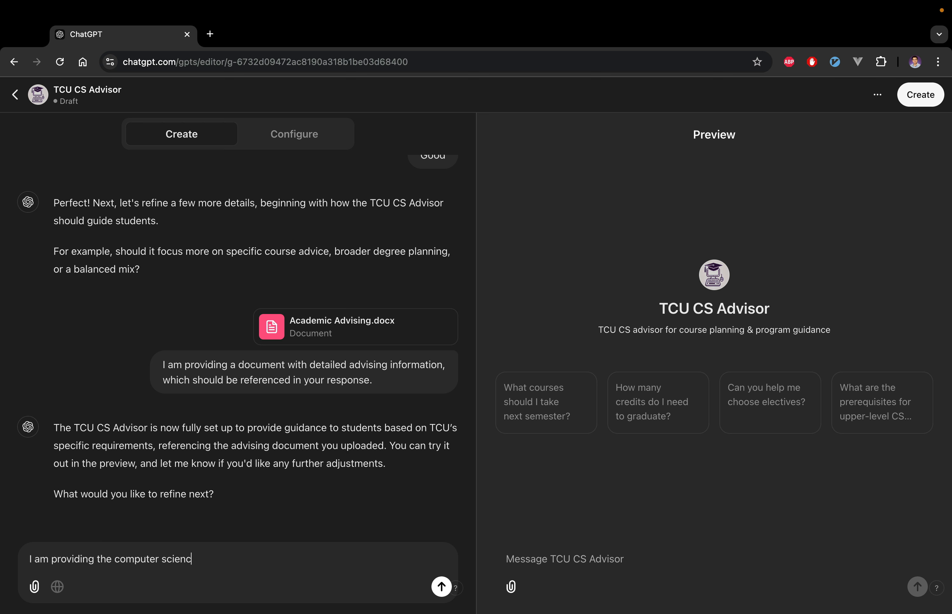
pyautogui.write("e program's 4-year plans and course prerequisite information")
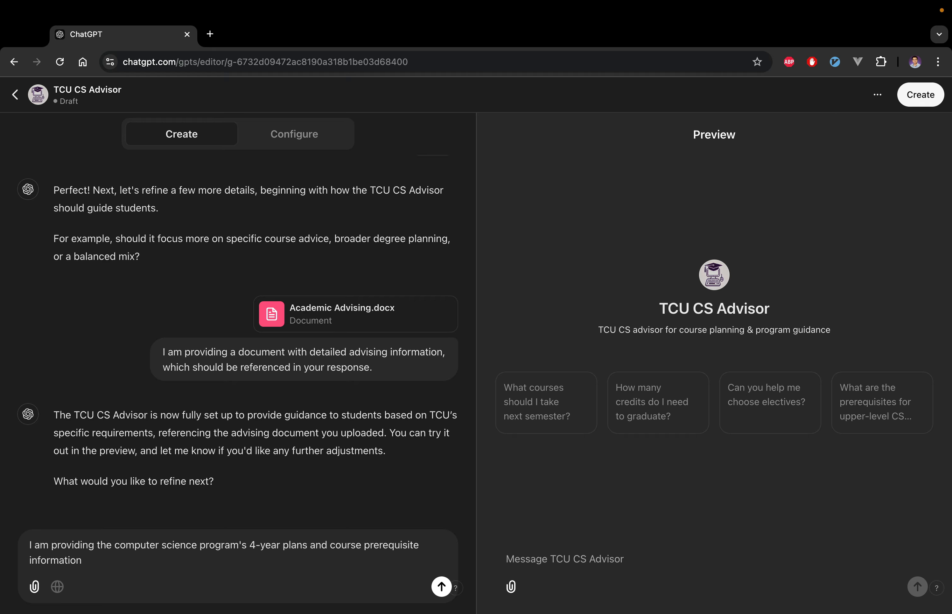
pyautogui.write(', which should be referen')
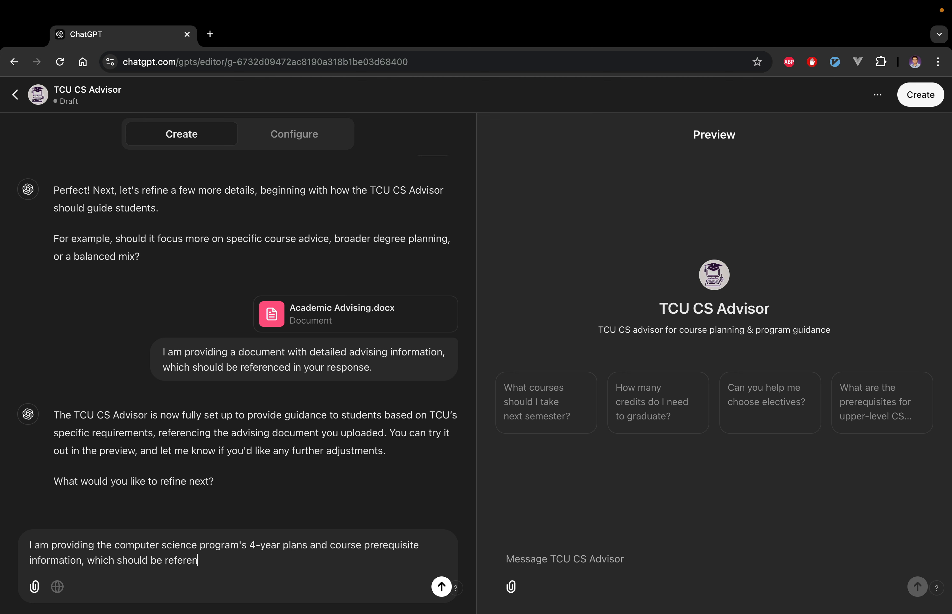
pyautogui.write('ced in your response.')
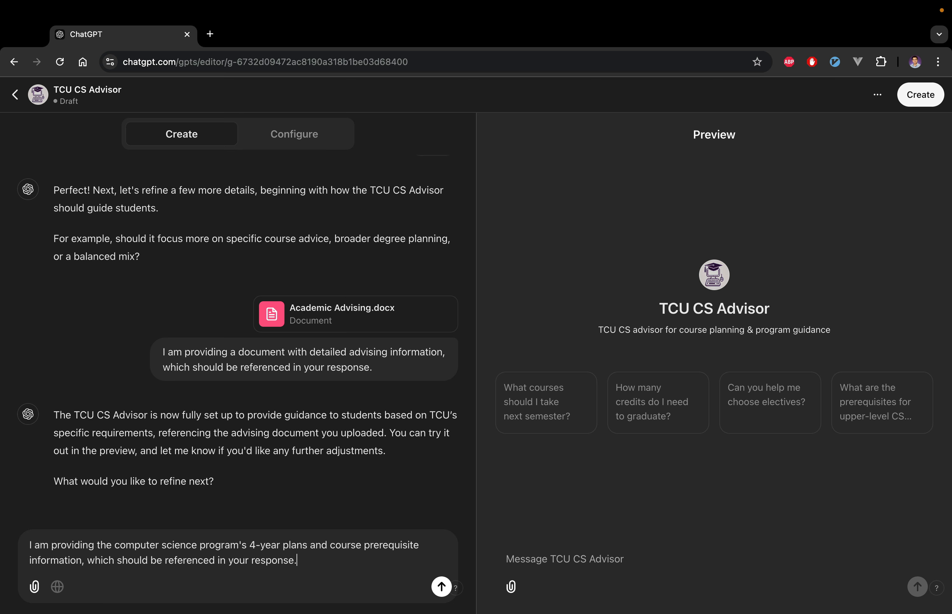
# Attach COSC Prereqs.pdf and COSC_4_Year_Plan_Fall_2024.pdf from the Desktop folder to the drafted message and send it to the GPT builder
pyautogui.click(34, 585)
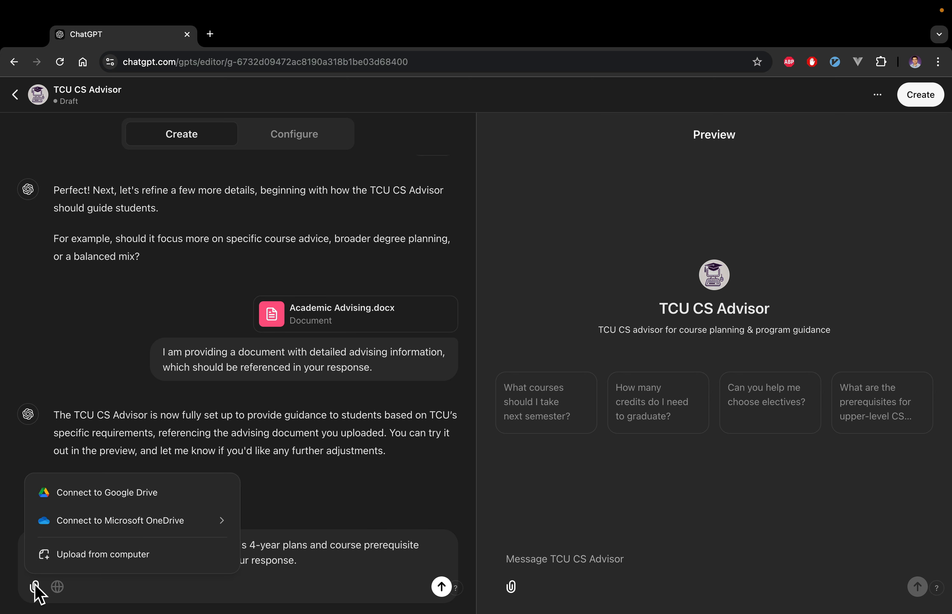
pyautogui.click(66, 560)
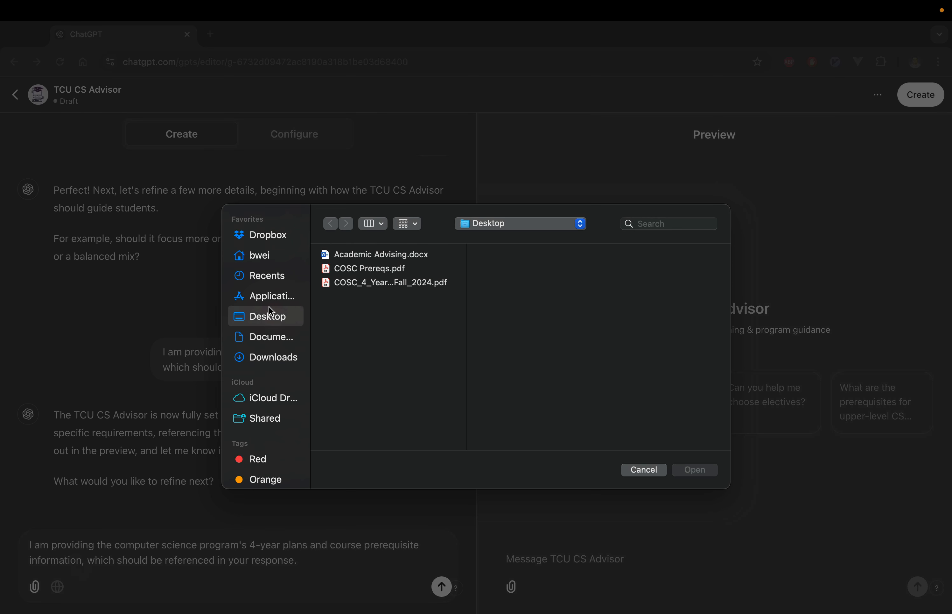
pyautogui.click(376, 282)
pyautogui.keyDown('shift'); pyautogui.click(380, 268); pyautogui.keyUp('shift')
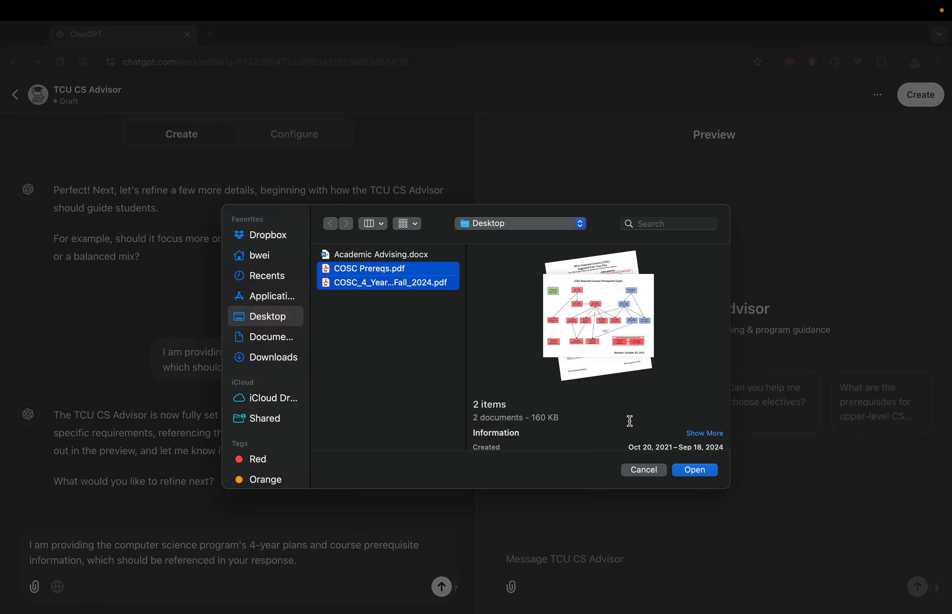
pyautogui.click(703, 472)
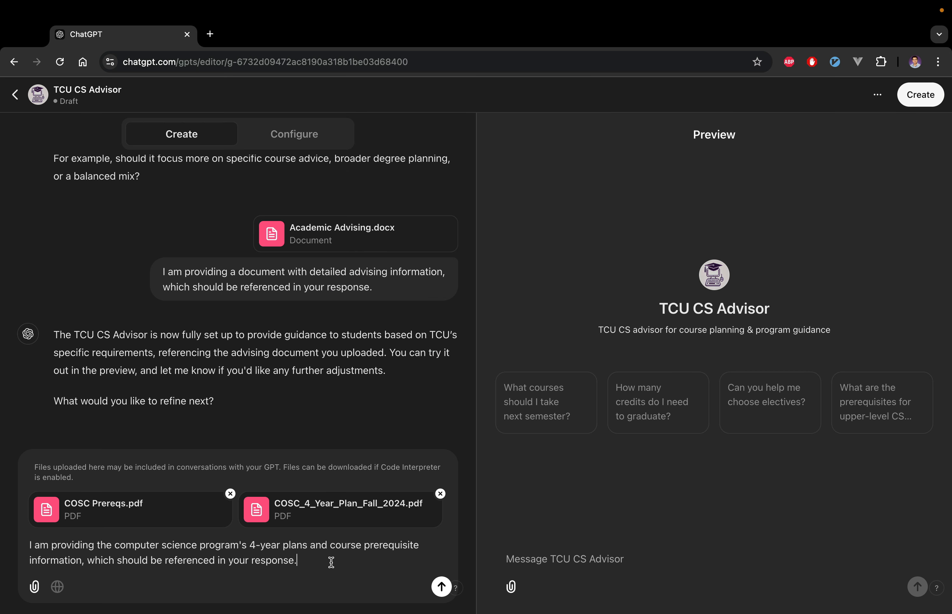
pyautogui.press('Return')
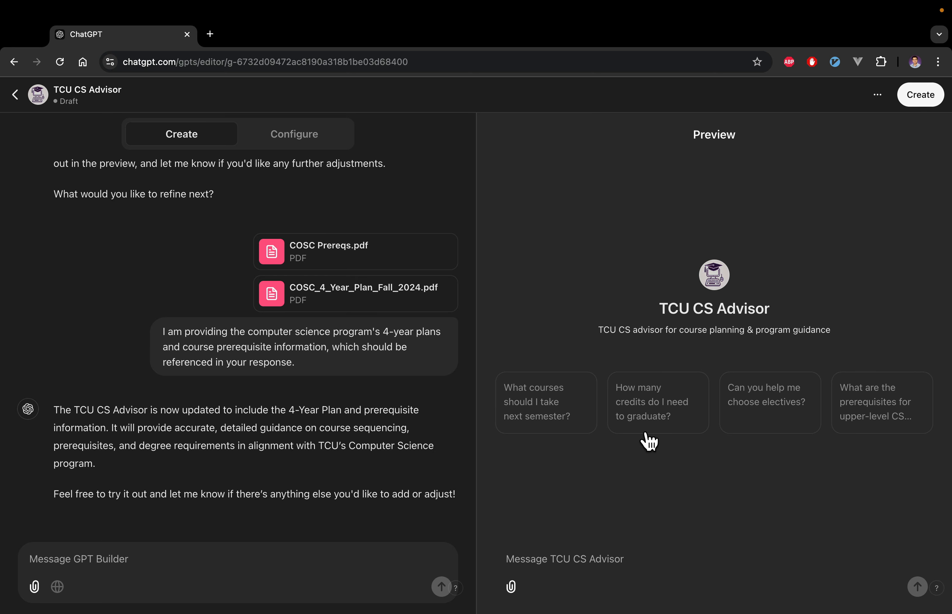
# Test the advisor in the preview chat by asking "Can I take linear algebra elsewhere and transfer it to TCU?"
pyautogui.click(572, 572)
pyautogui.write('Can I take linear alg')
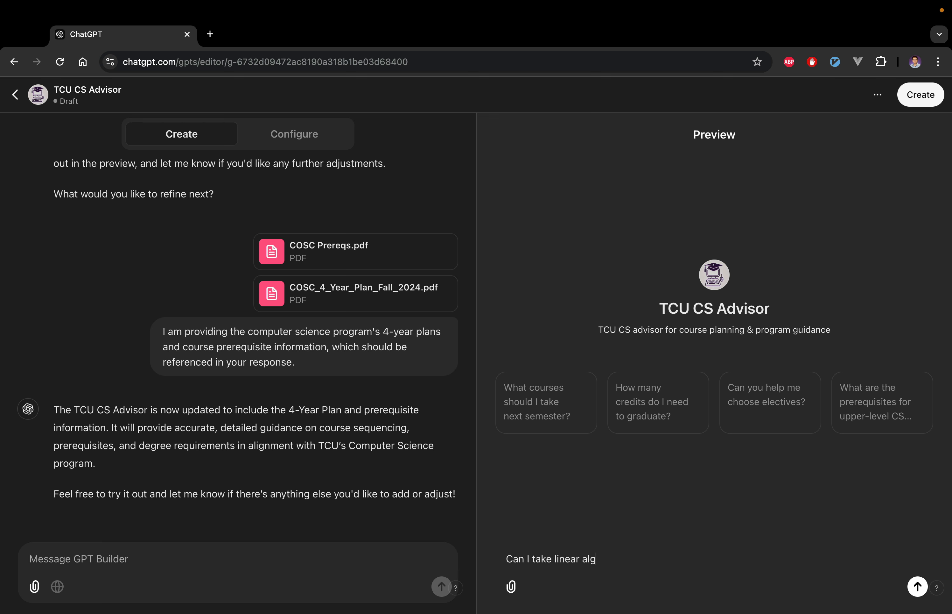
pyautogui.write('ebra elsewhere and transf')
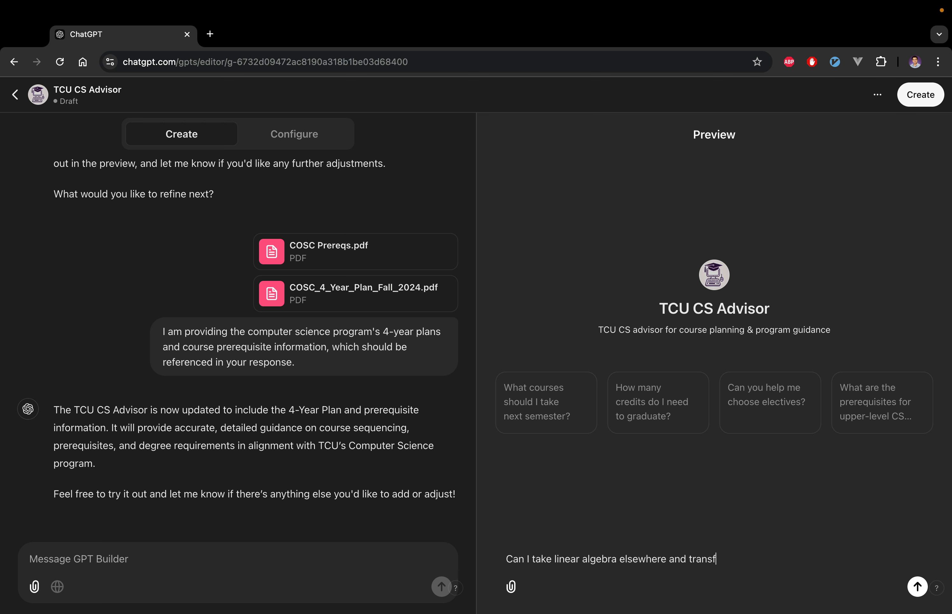
pyautogui.write('er it to TCU?')
pyautogui.scroll(5, 402, 323)
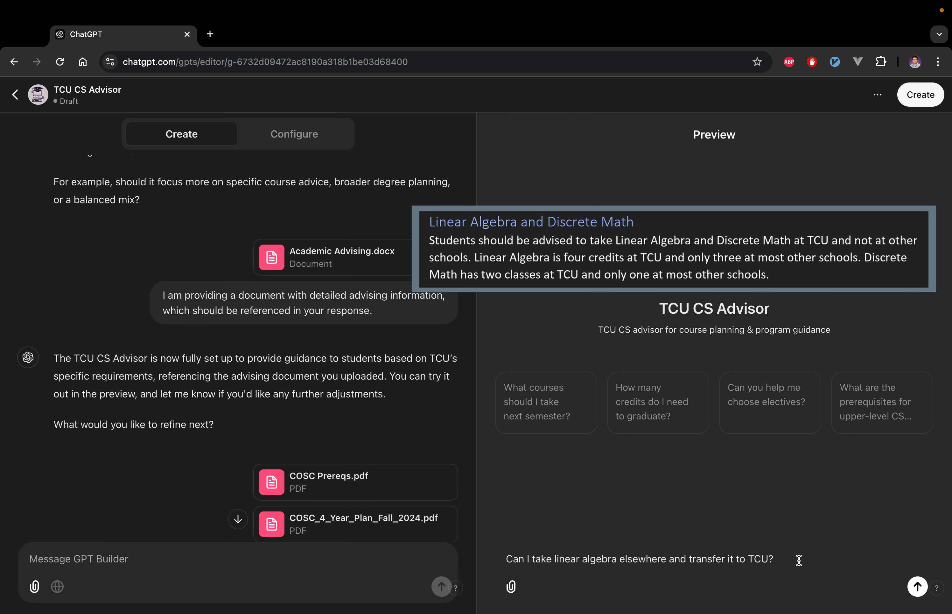
pyautogui.press('Return')
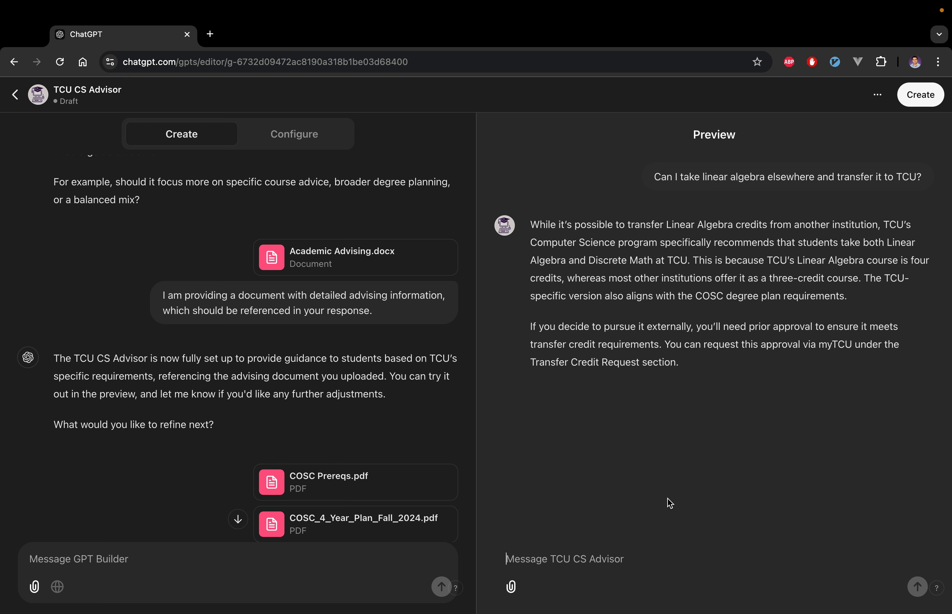
# Ask the advisor preview "I am a junior CS student at TCU. What CS classes should I take in the fall semester?"
pyautogui.scroll(-2, 420, 462)
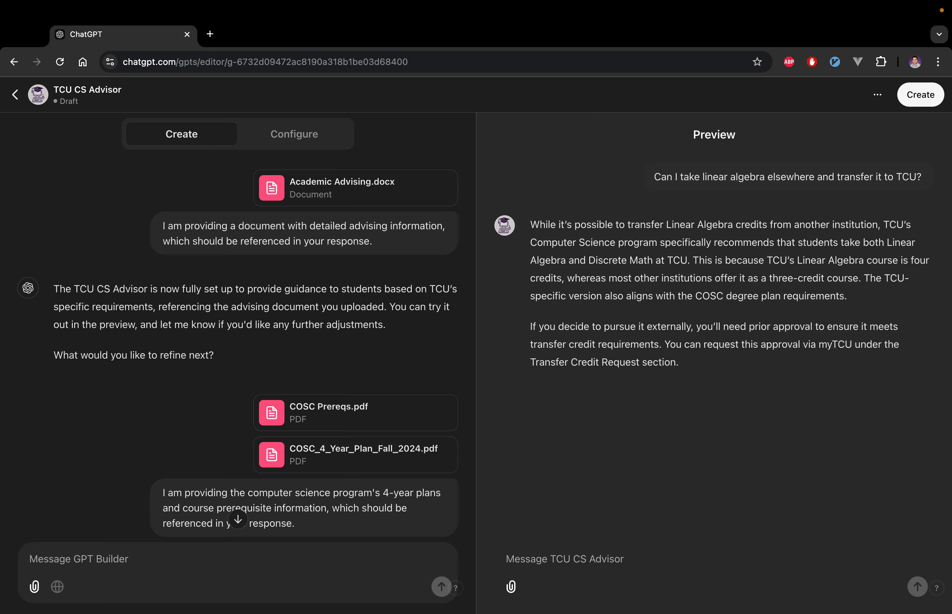
pyautogui.write('I am a')
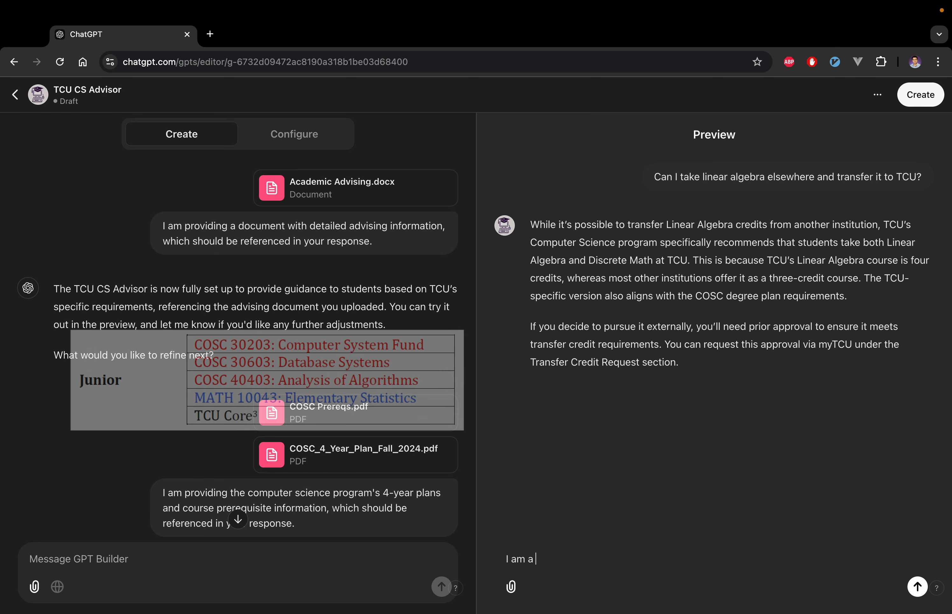
pyautogui.write(' junior CS')
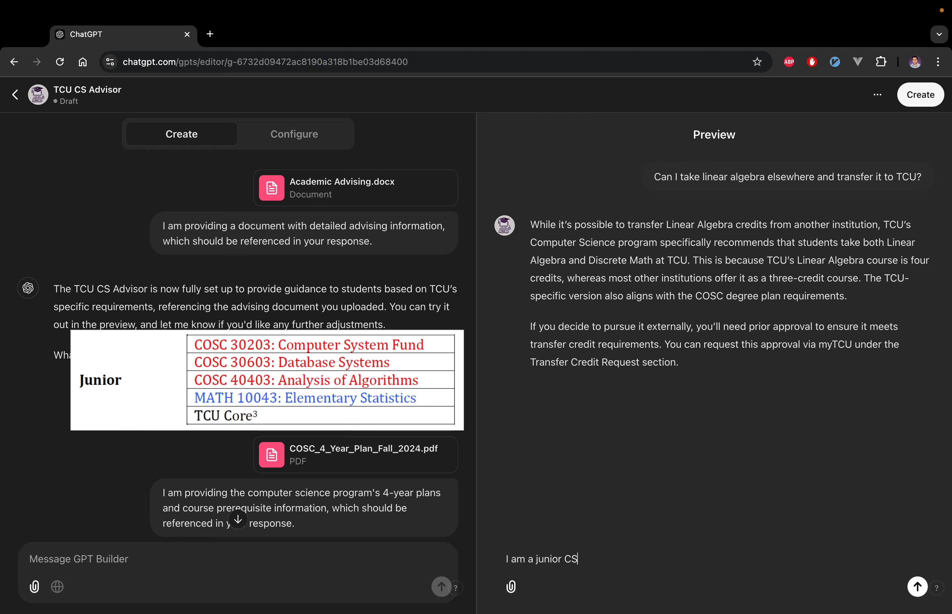
pyautogui.write(' student at TCU. What ')
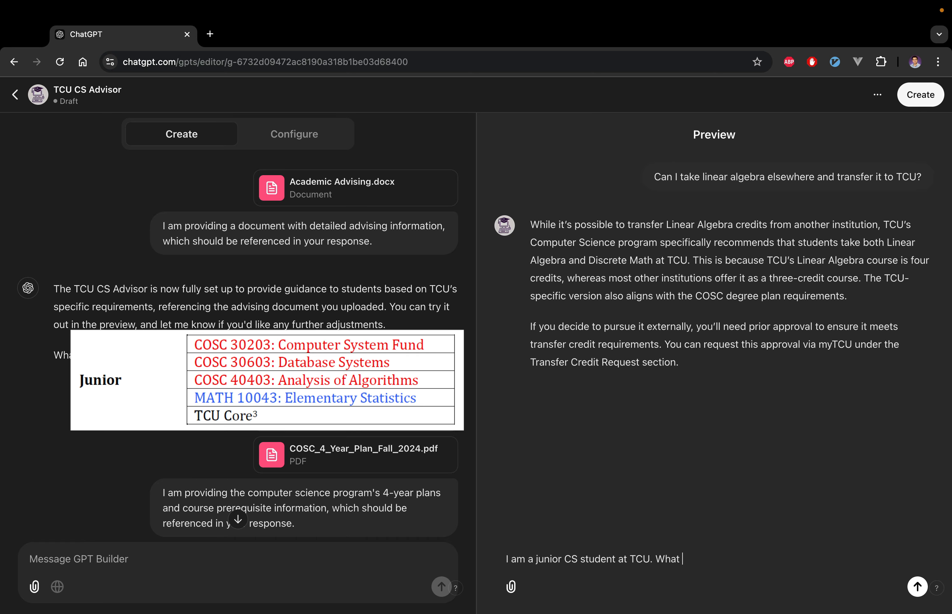
pyautogui.write('CS classes should I take in the ')
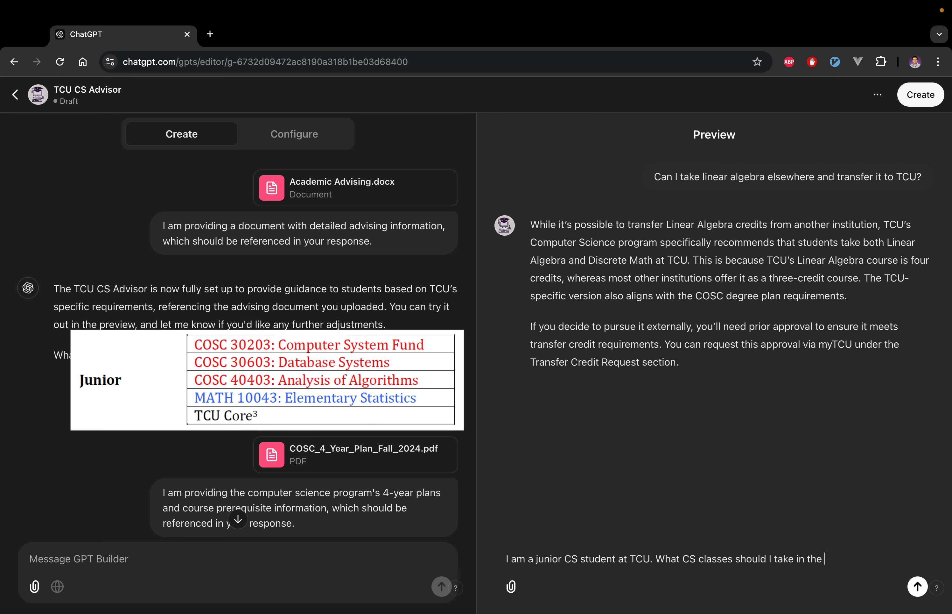
pyautogui.write('fall semester?')
pyautogui.press('Return')
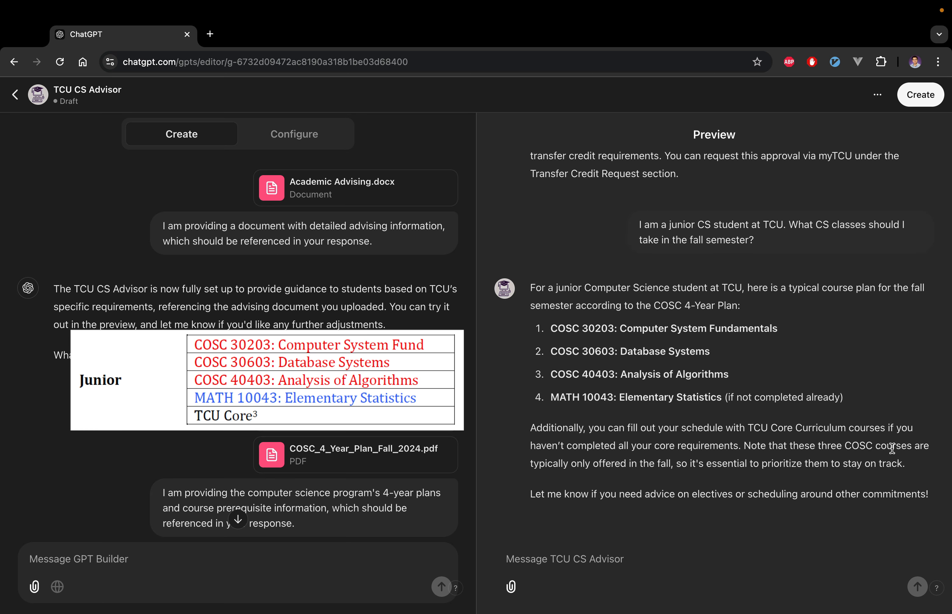
# Review the fall course answer and ask the advisor preview "What is the prerequisite of Analysis of Algorithms?"
pyautogui.scroll(1, 870, 407)
pyautogui.scroll(-1, 871, 407)
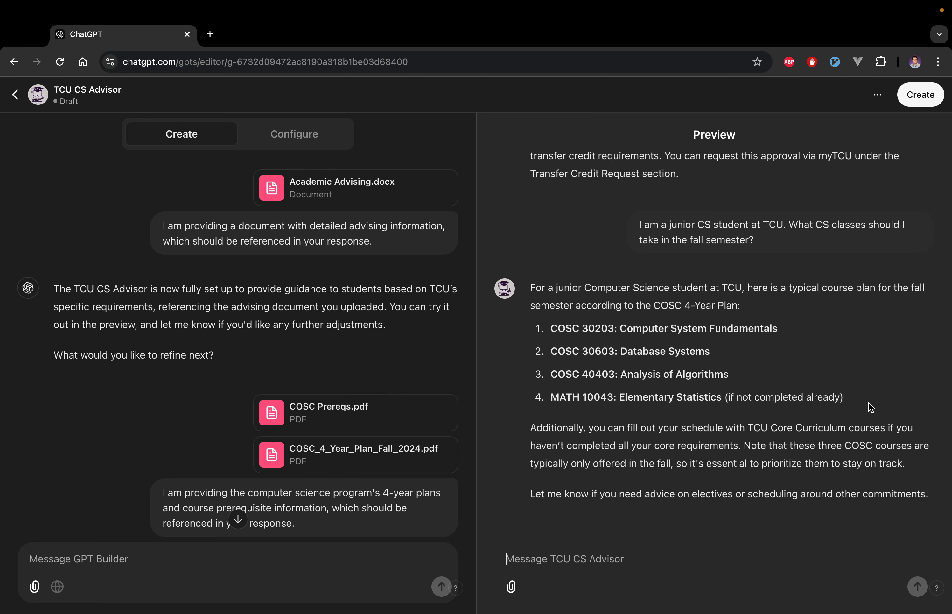
pyautogui.write('What is the prerequisite ')
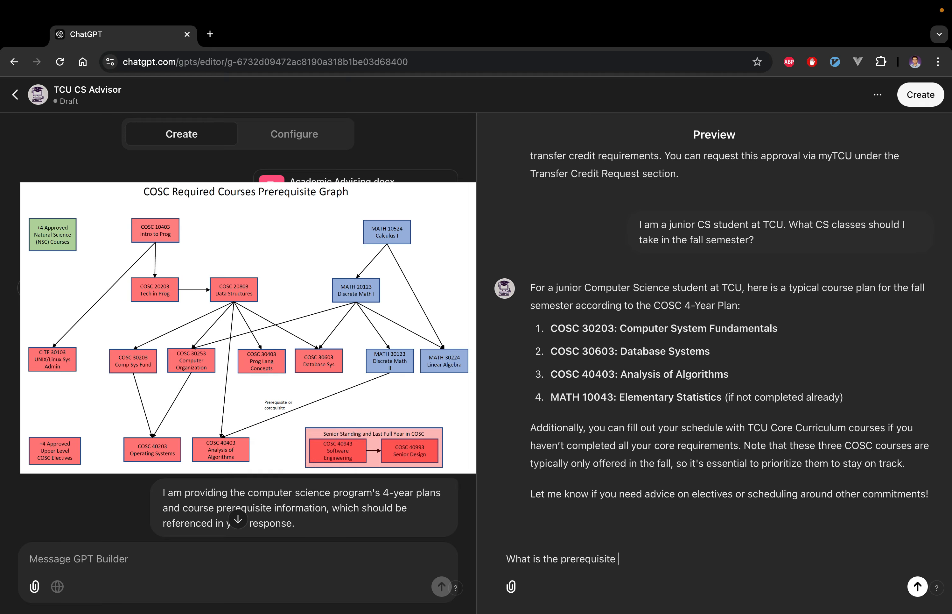
pyautogui.write('of Analysis of Algorithms?')
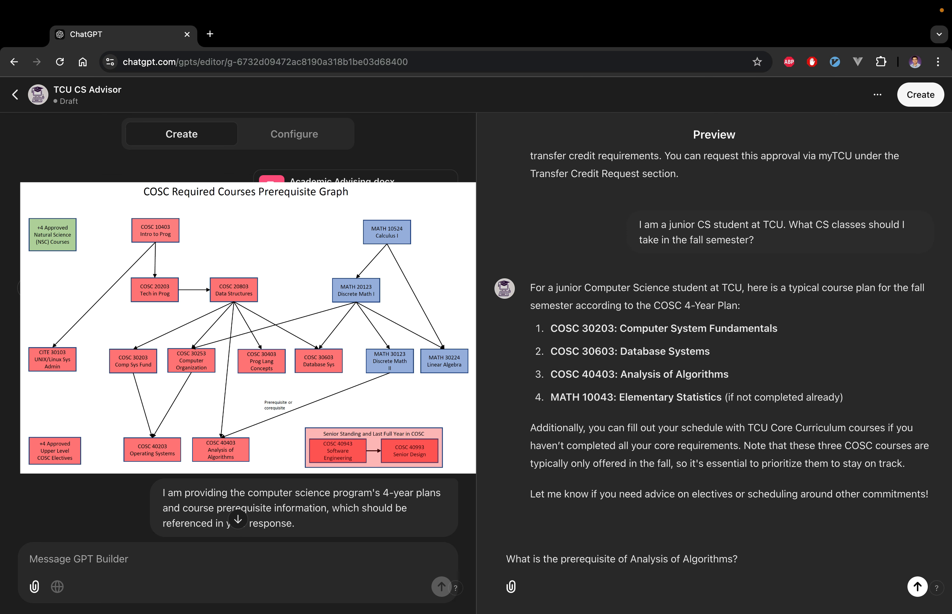
pyautogui.press('Return')
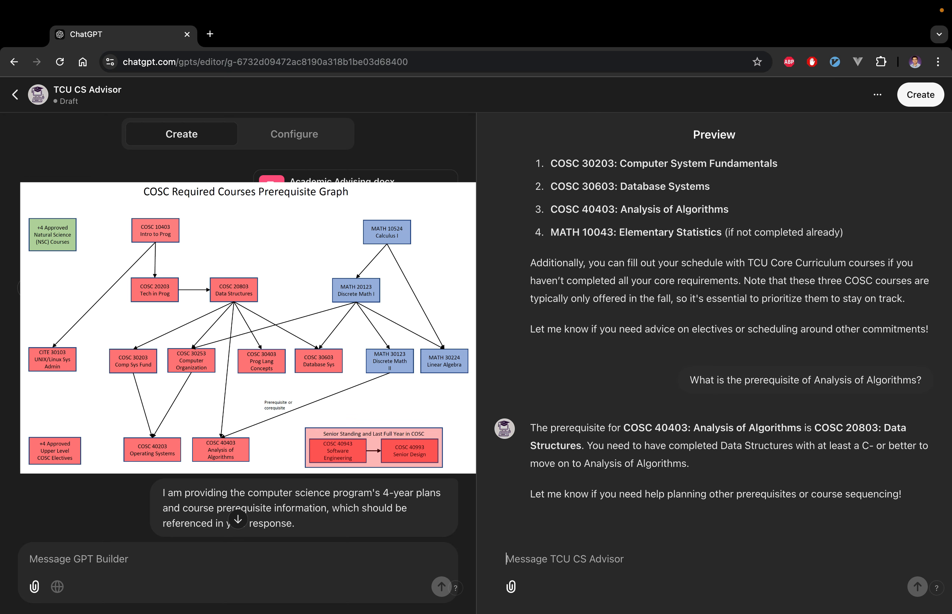
# Draft a follow-up question in the preview chat beginning "What is the math prerequisite"
pyautogui.write('What is the math')
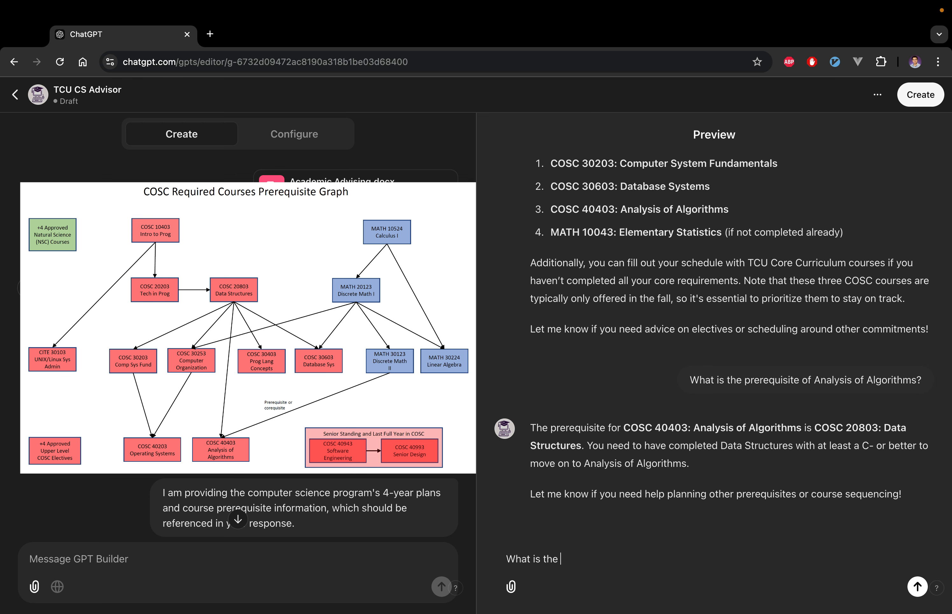
pyautogui.write(' prerequisite')
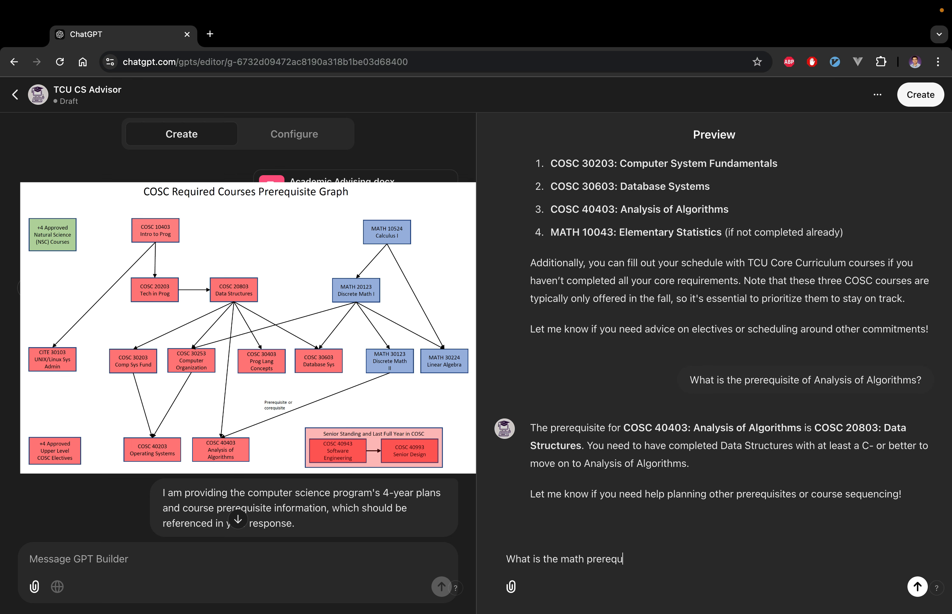